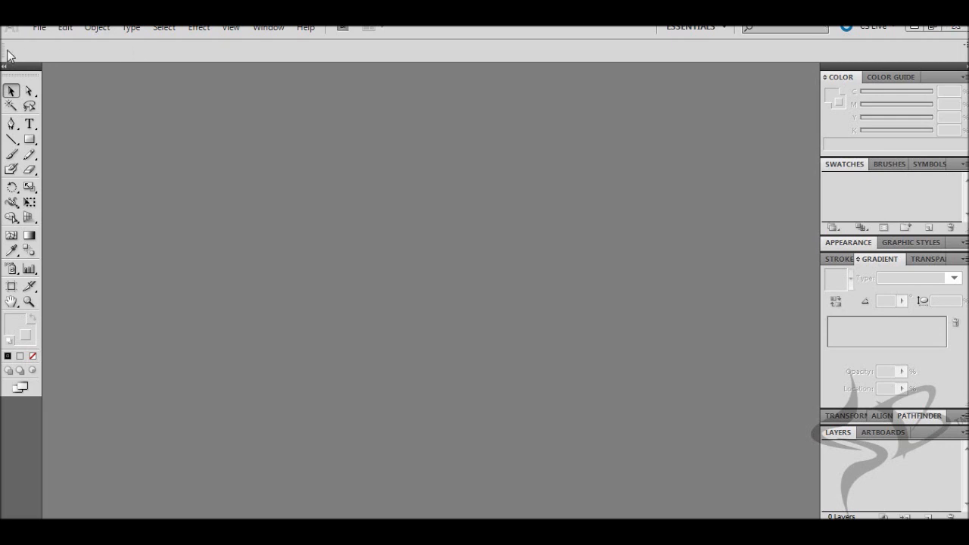
Create a one-artboard Letter document, 8.5 by 11 in, and show the rulers.
left_click(40, 29)
left_click(48, 44)
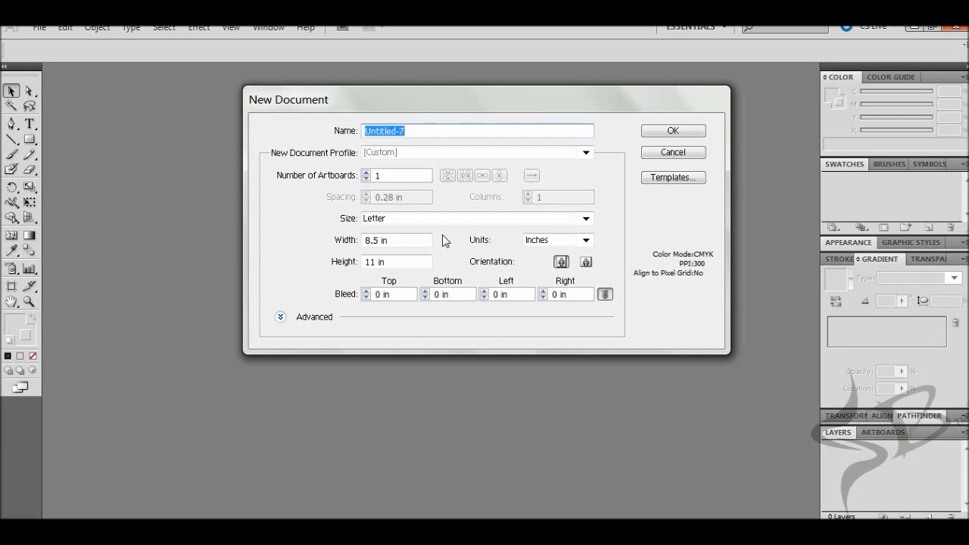
left_click(660, 135)
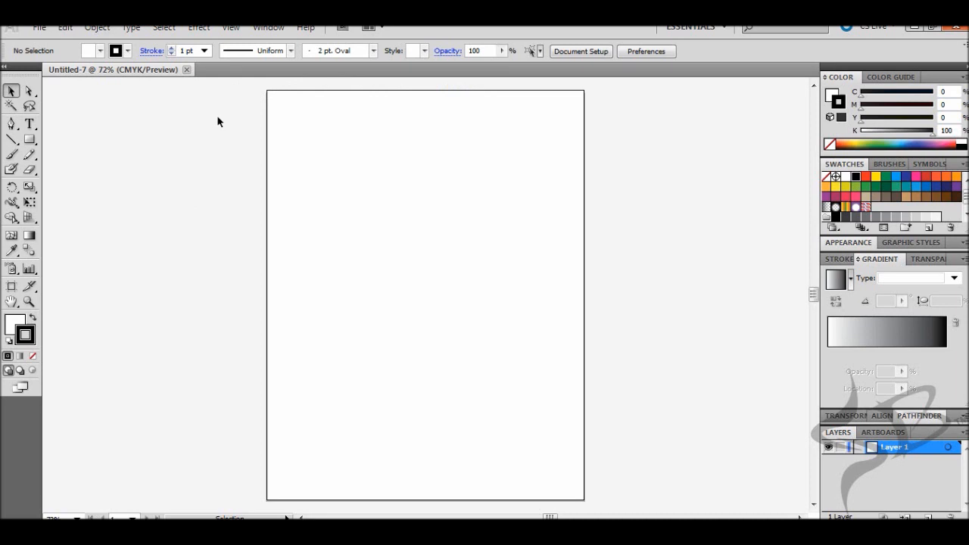
key("ctrl")
key("ctrl+r")
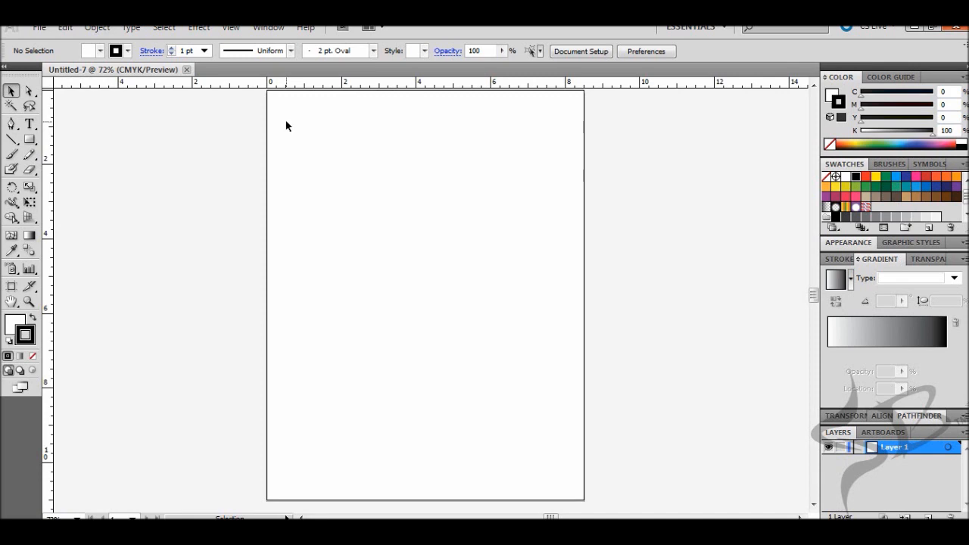
Draw a red-filled rectangle about 7.27 by 9.57 in inside the page edges.
left_click(99, 51)
left_click(39, 65)
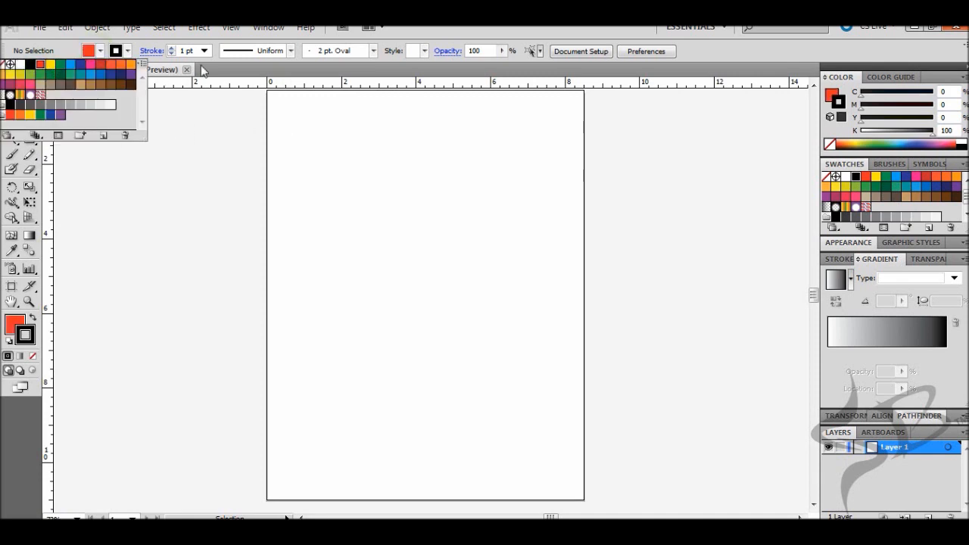
left_click(30, 139)
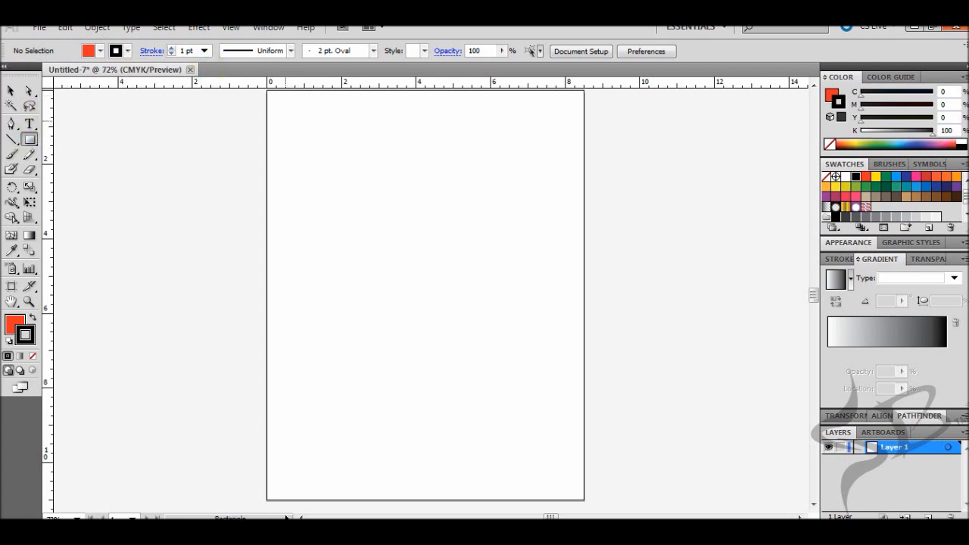
left_click(292, 121)
left_click_drag(292, 121, 563, 477)
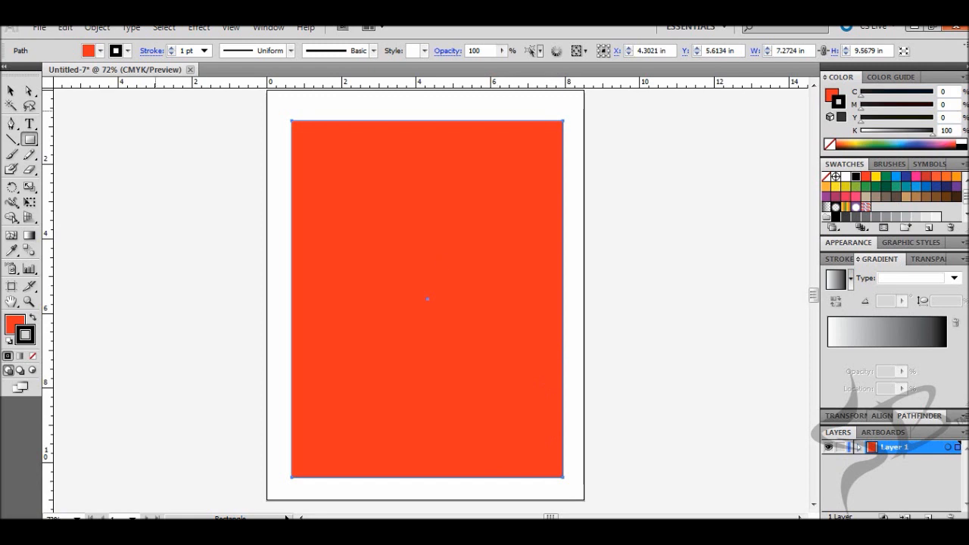
Convert the red rectangle into Graphtec Type 2 Automatic registration marks with Cutting Master 2.
left_click(40, 28)
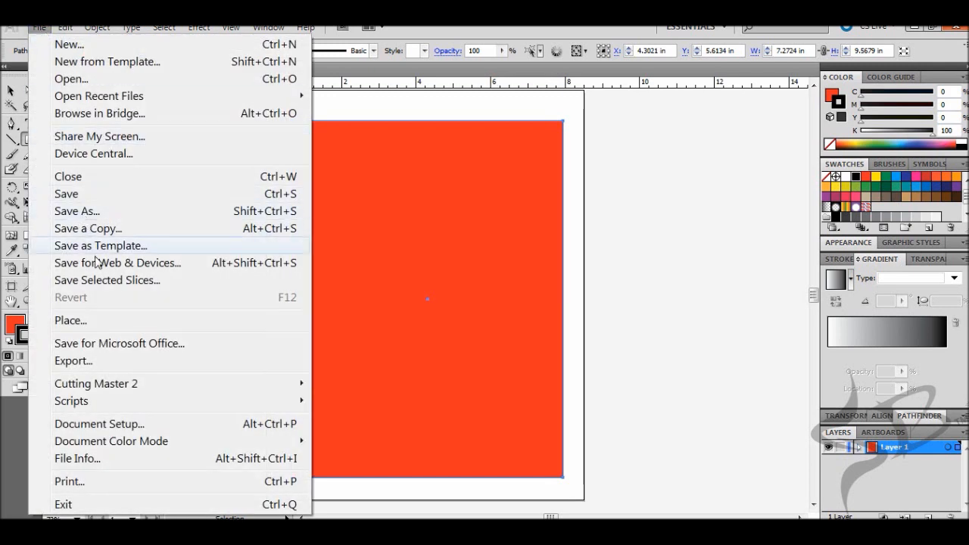
mouse_move(173, 392)
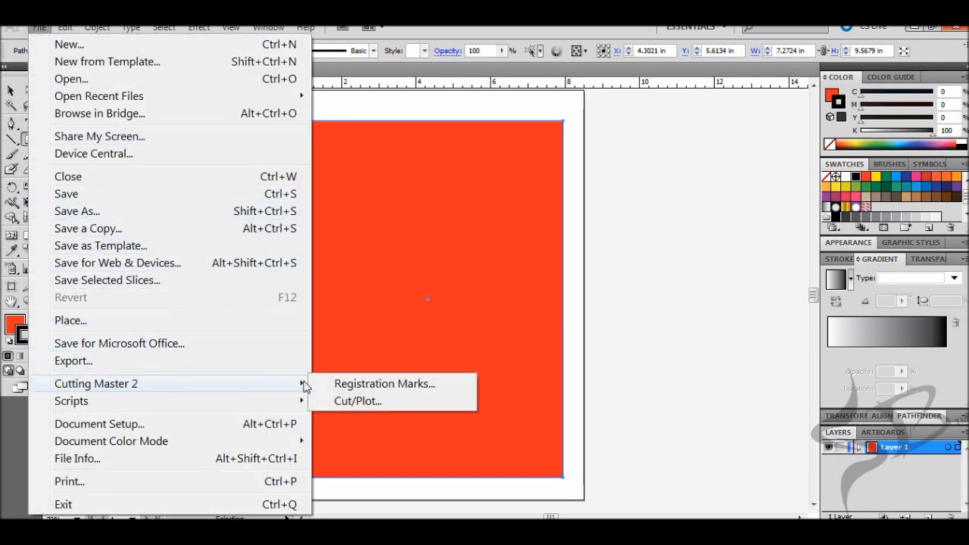
left_click(368, 383)
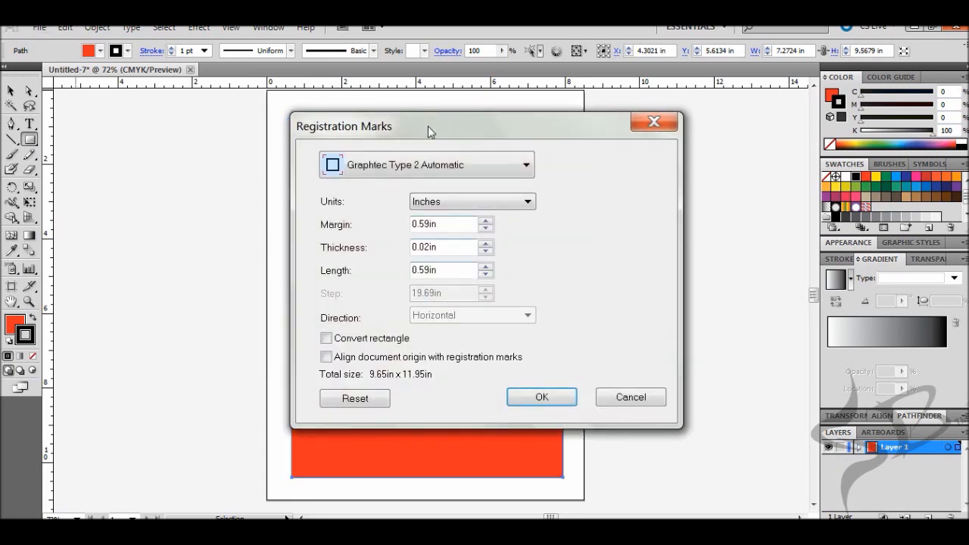
left_click_drag(428, 125, 701, 129)
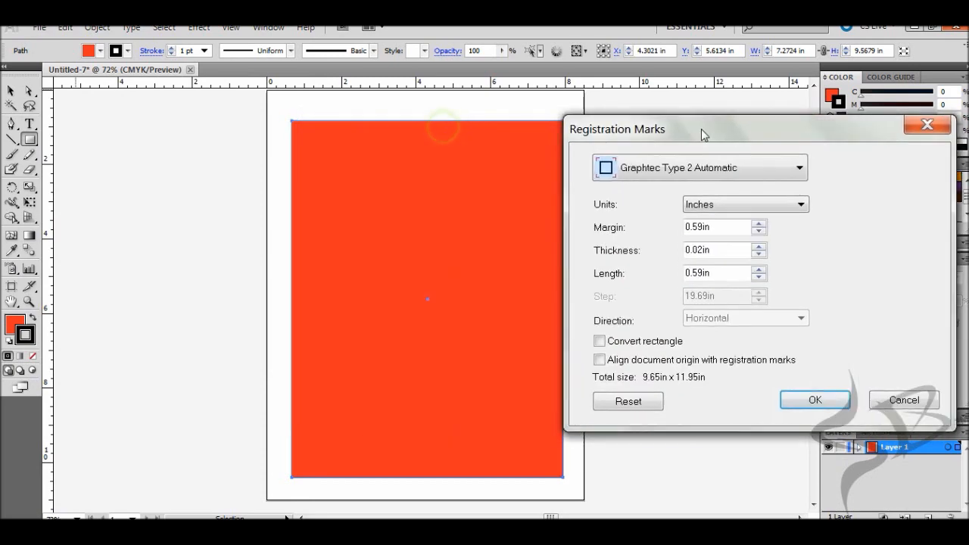
left_click(600, 341)
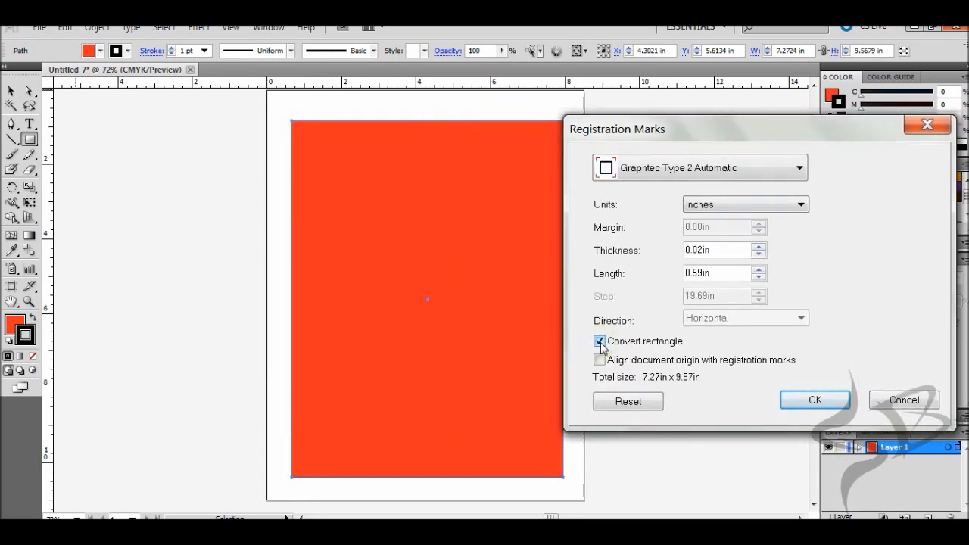
left_click(813, 400)
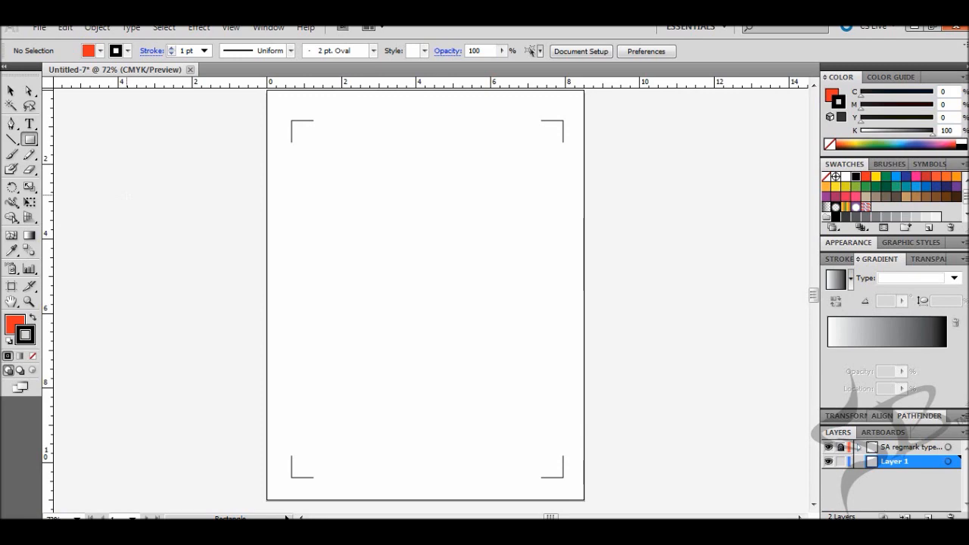
Place the image zzzzzz1.tif from the photoshop projects folder onto the page.
left_click(39, 28)
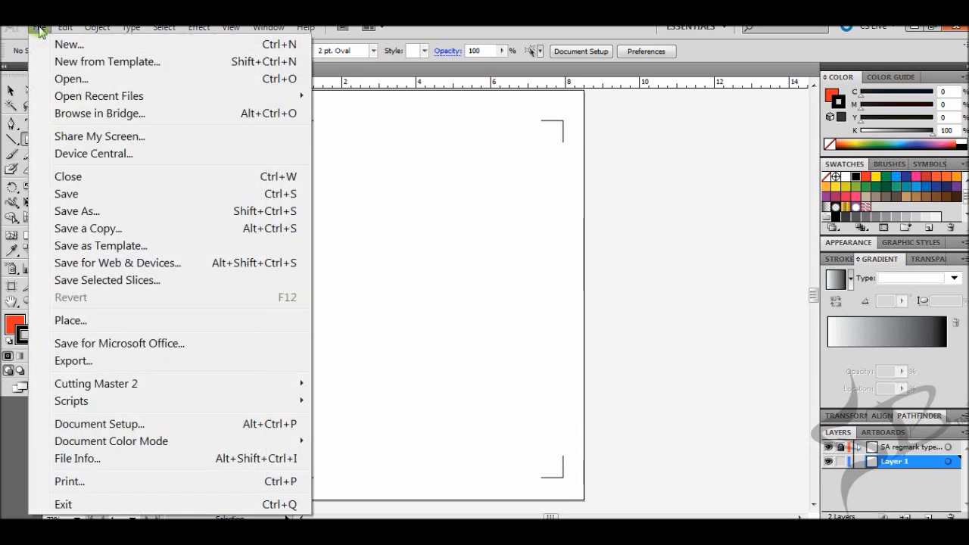
left_click(123, 320)
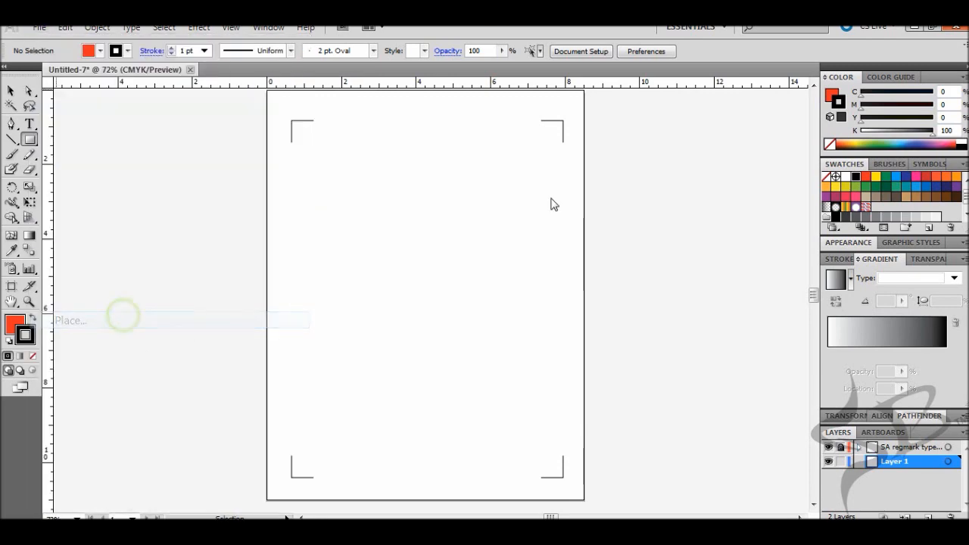
left_click_drag(519, 99, 517, 307)
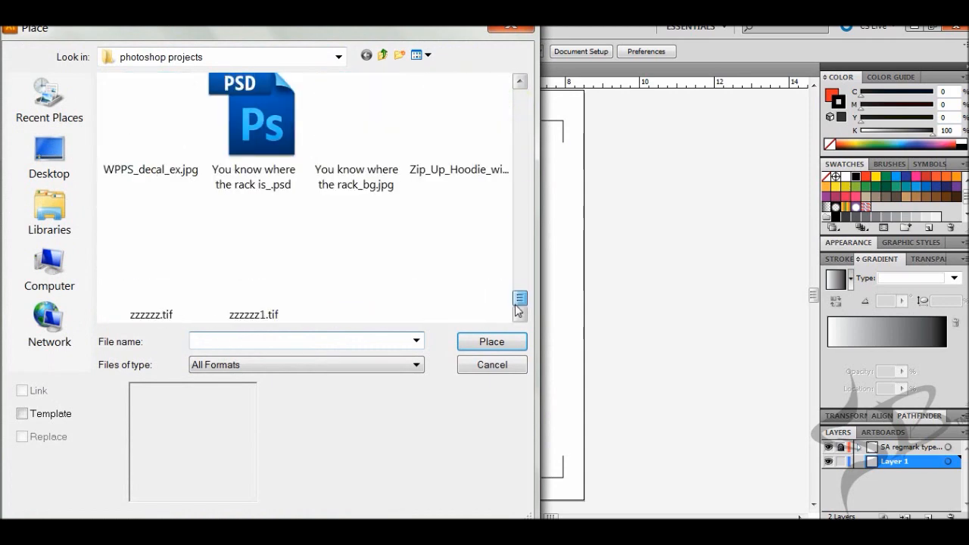
left_click(227, 291)
left_click(496, 345)
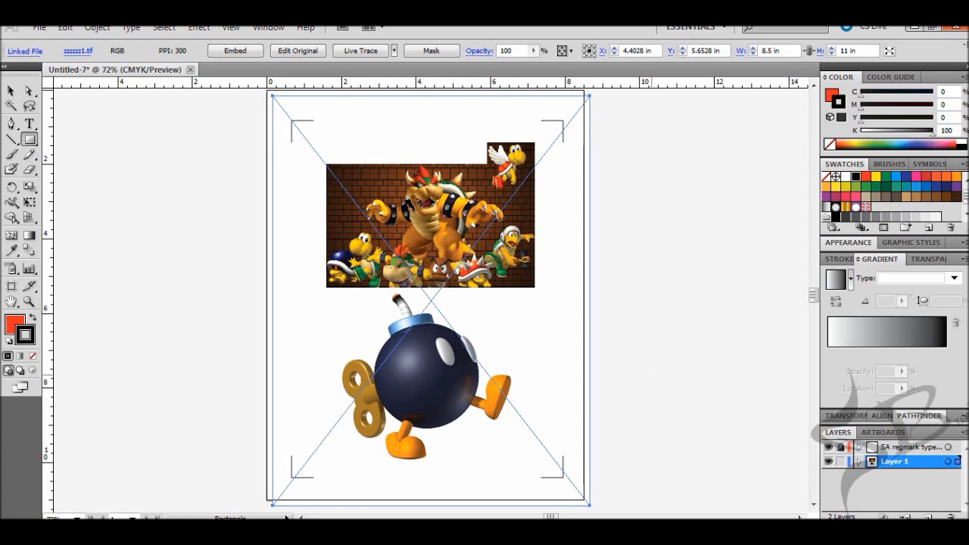
Lock the layer holding the placed image and rename it design.
left_click(840, 462)
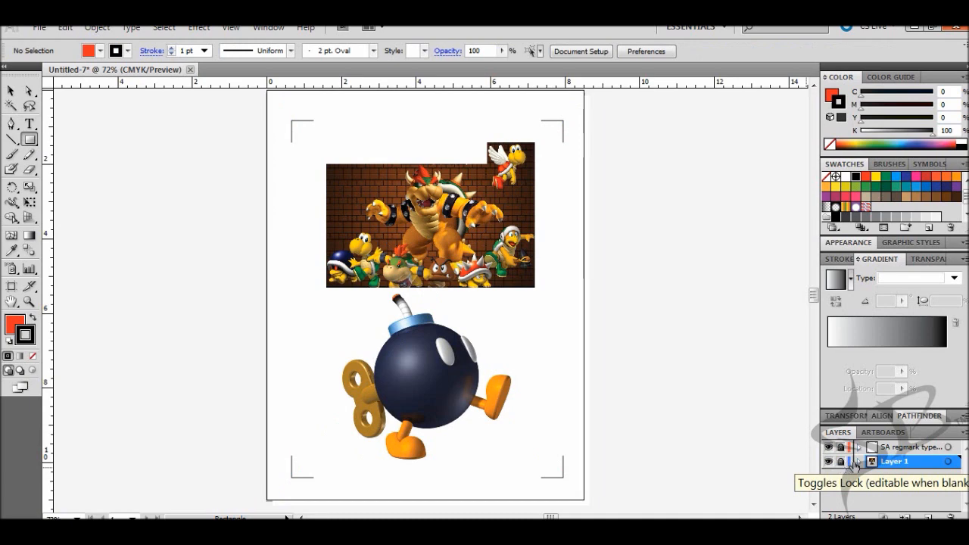
double_click(895, 463)
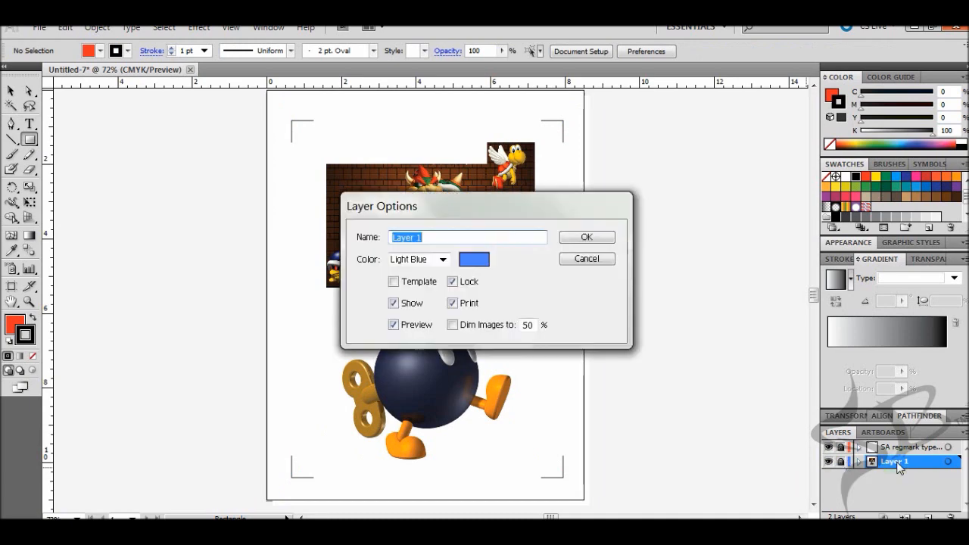
type("design")
key("Return")
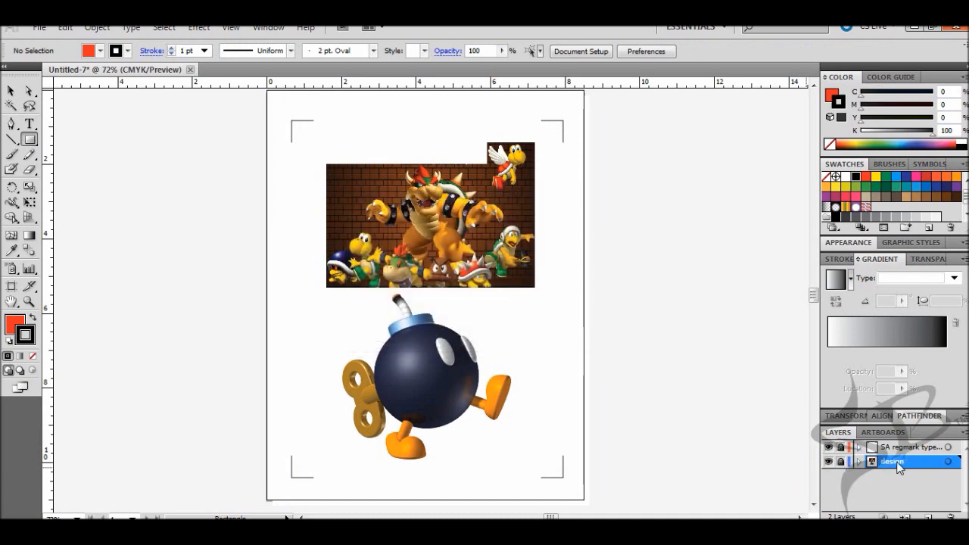
Add a new layer above the design layer and name it cutlines.
left_click(928, 517)
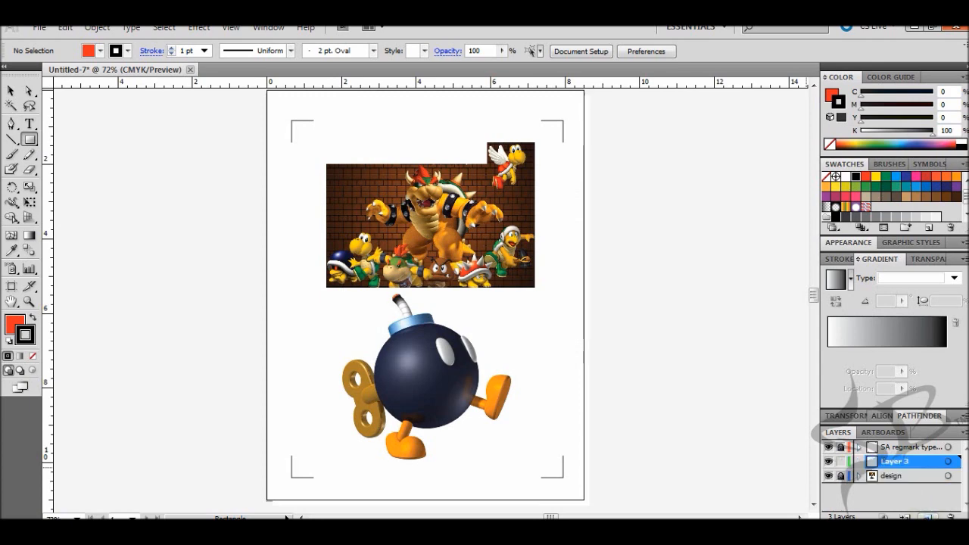
double_click(893, 464)
type("cutlines")
key("Return")
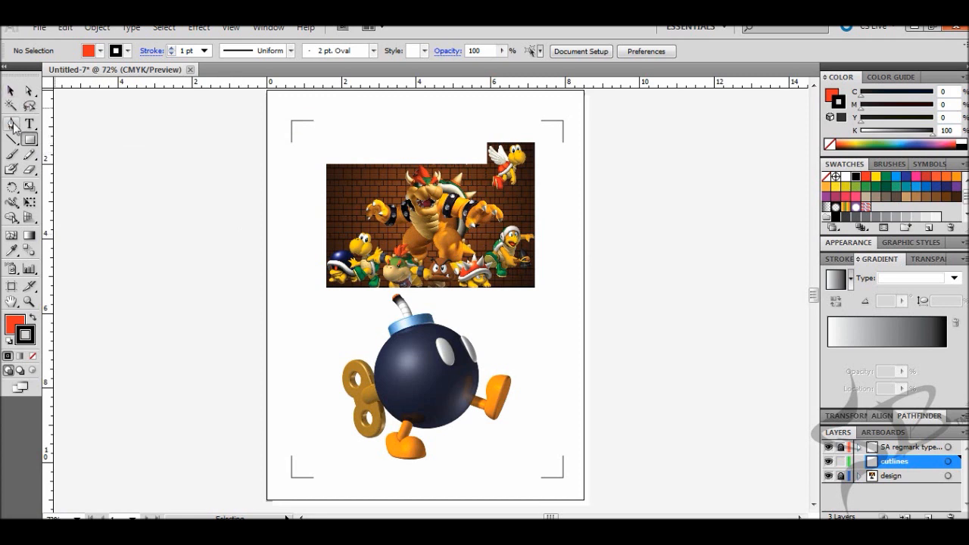
left_click_drag(30, 144, 79, 178)
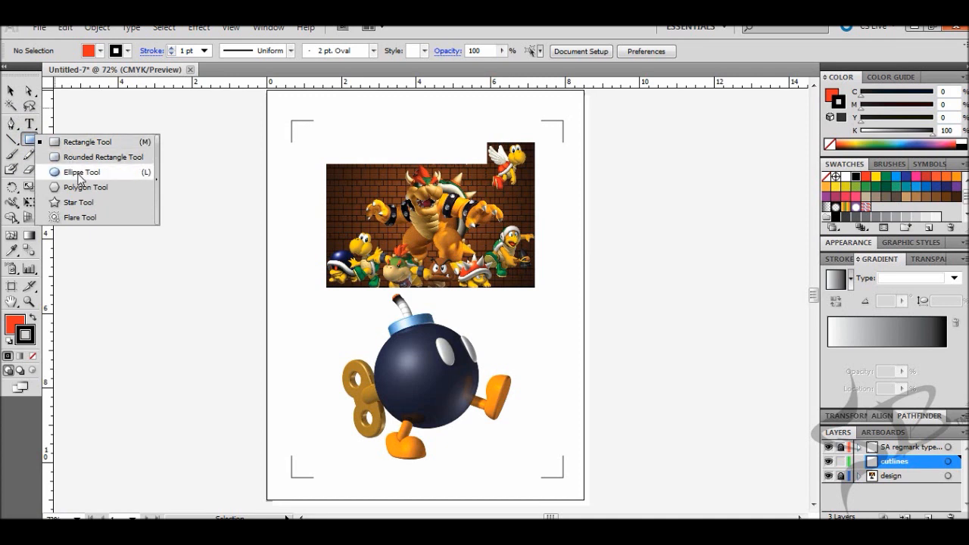
left_click_drag(80, 178, 76, 148)
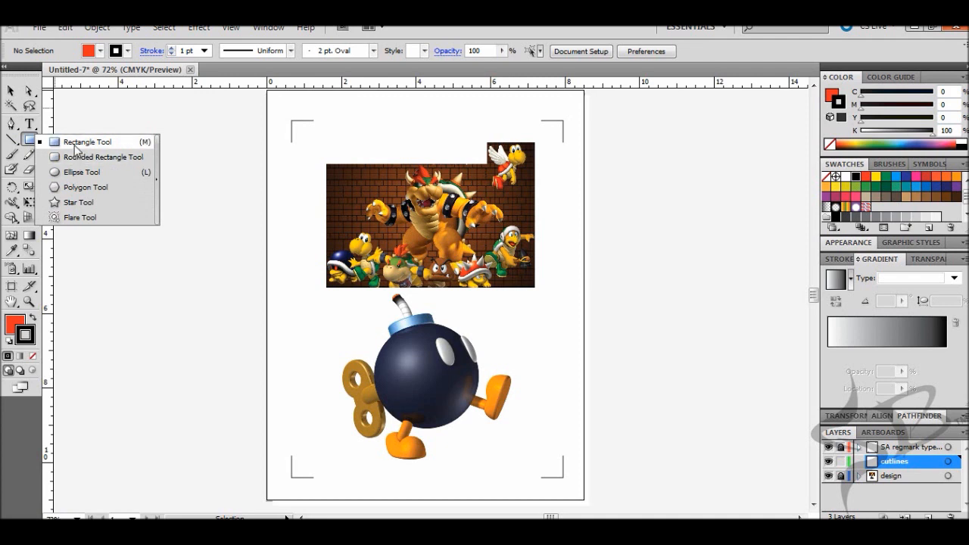
left_click_drag(75, 149, 75, 149)
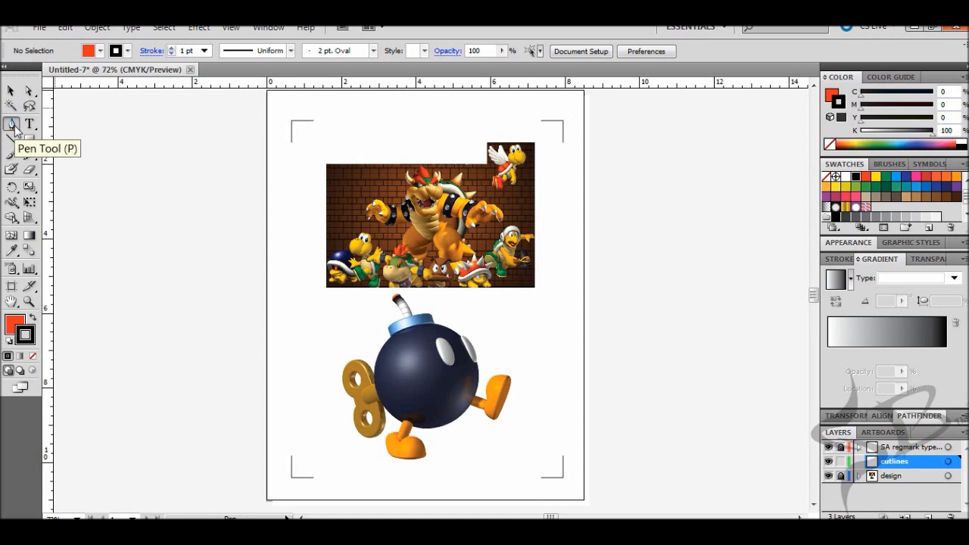
With no fill, start a Pen path straight down beside the brick image's left edge, then across below it to just before the bomb's fuse.
left_click(12, 125)
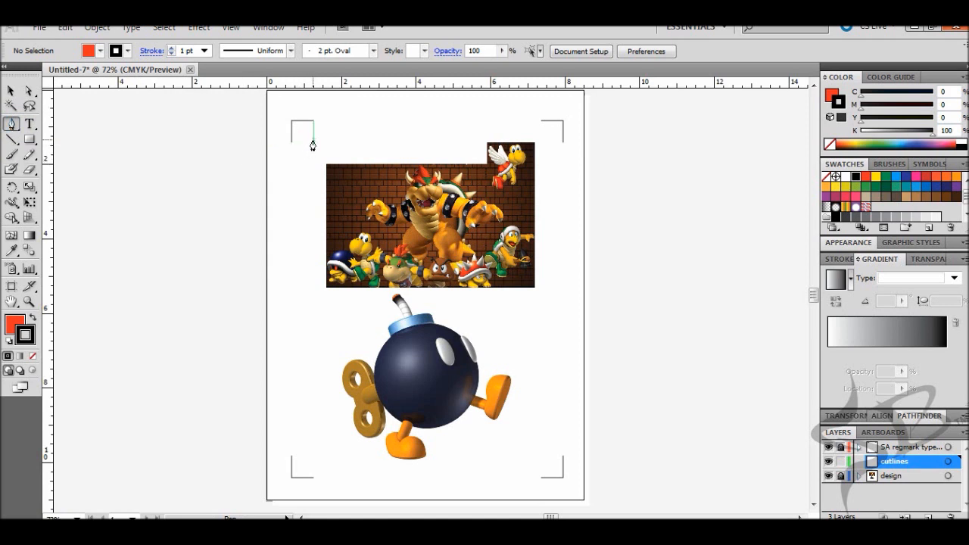
left_click(99, 51)
left_click(10, 65)
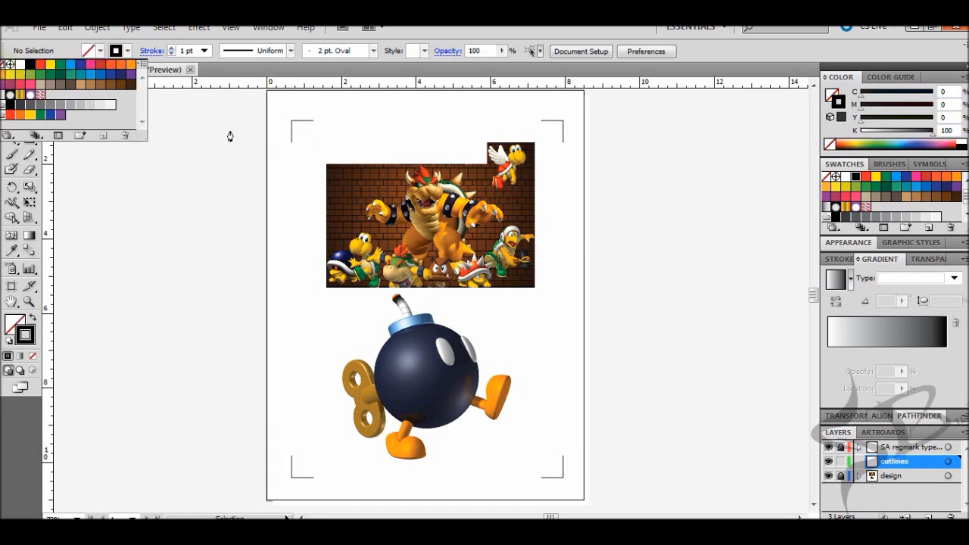
left_click(309, 146)
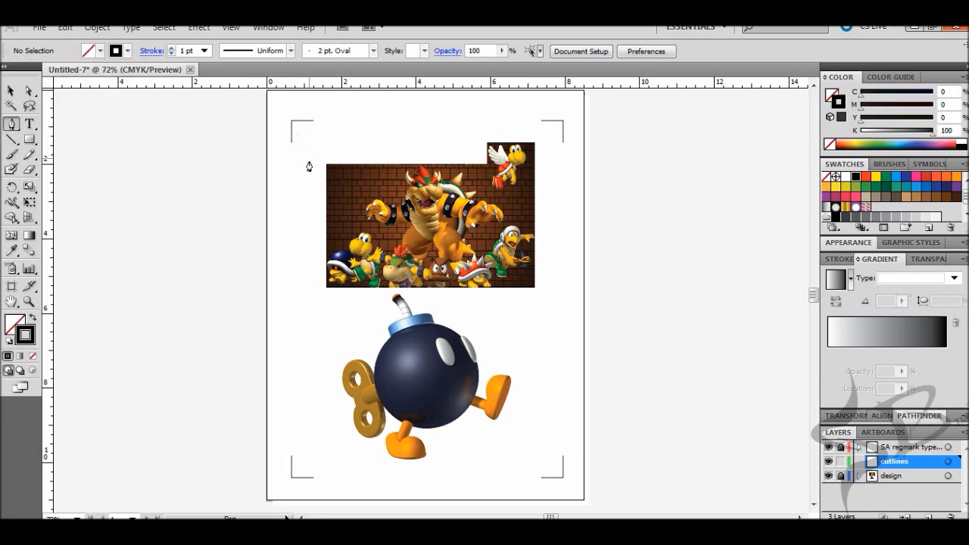
left_click(308, 143)
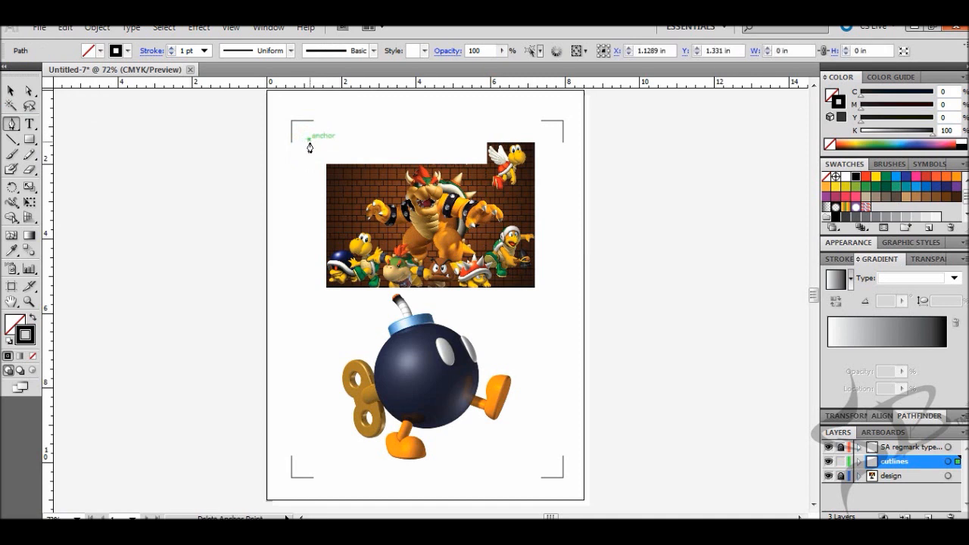
left_click(309, 301)
left_click(309, 302)
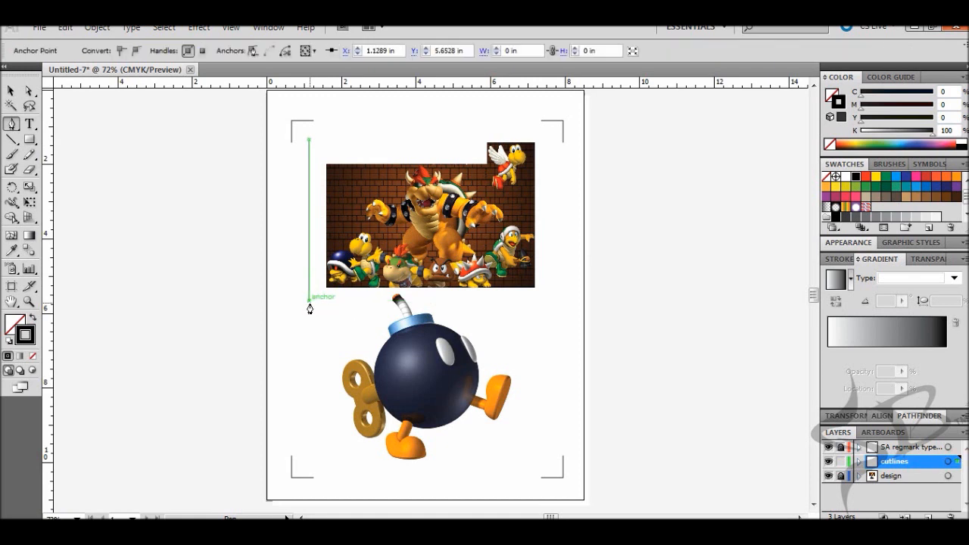
left_click(380, 306)
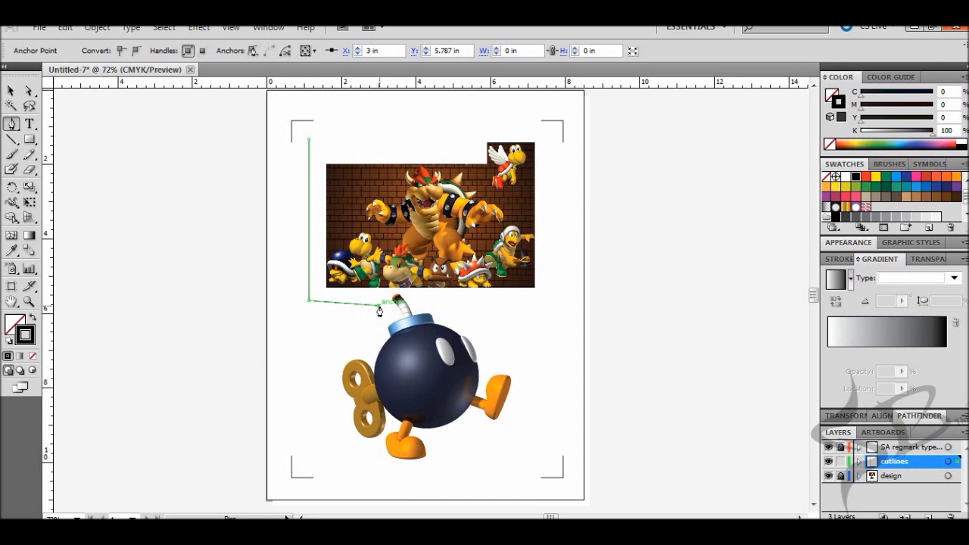
Curve the cut path over the tip of the bomb's fuse and remove the outgoing handle at the curve's end point.
left_click(422, 303)
left_click_drag(422, 304, 459, 331)
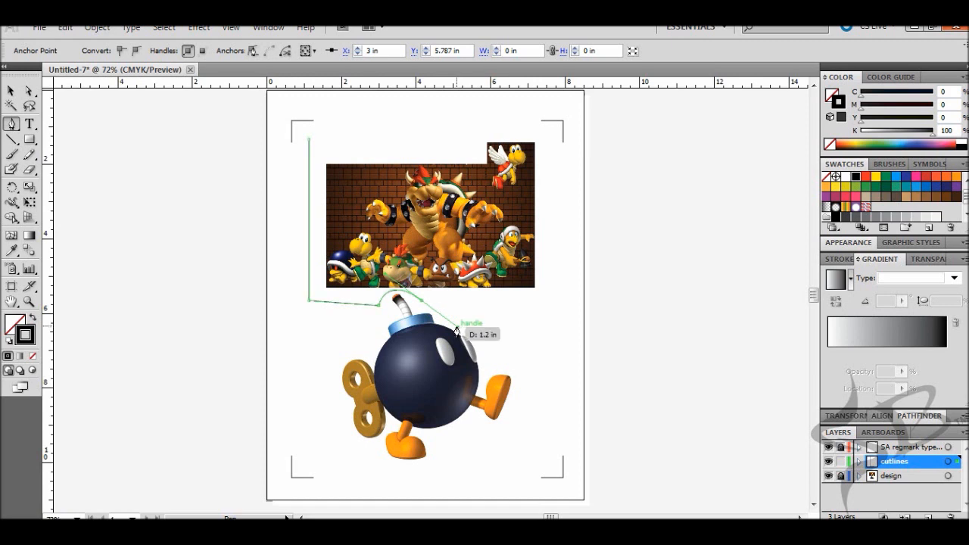
left_click(421, 304)
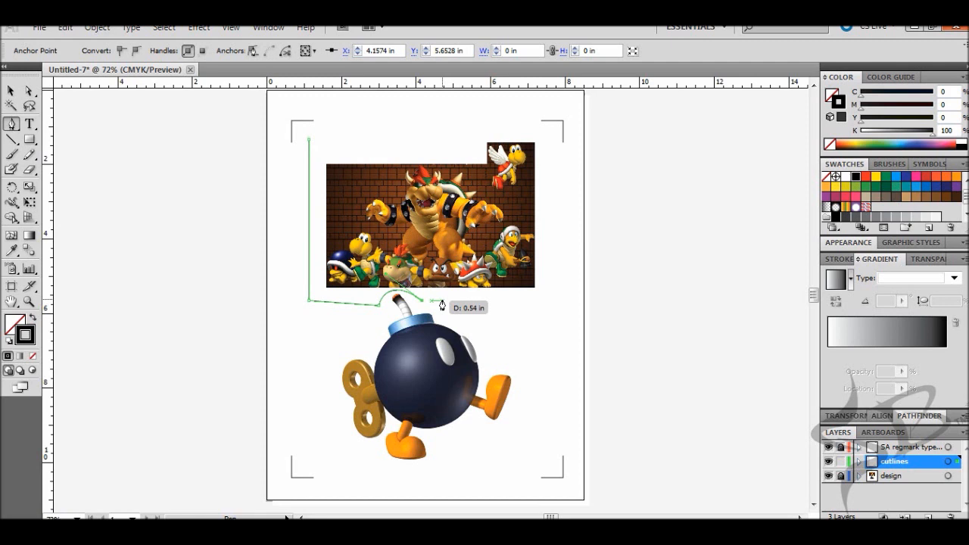
Continue the cut path below the brick image past its right edge, up that side, then back above the image, ending in a straight-sided zigzag.
left_click(552, 301)
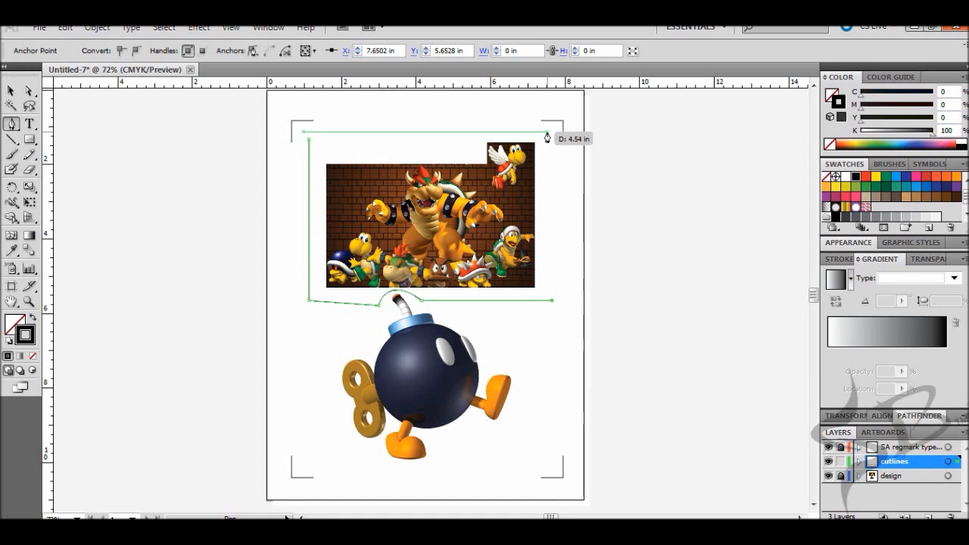
left_click(547, 137)
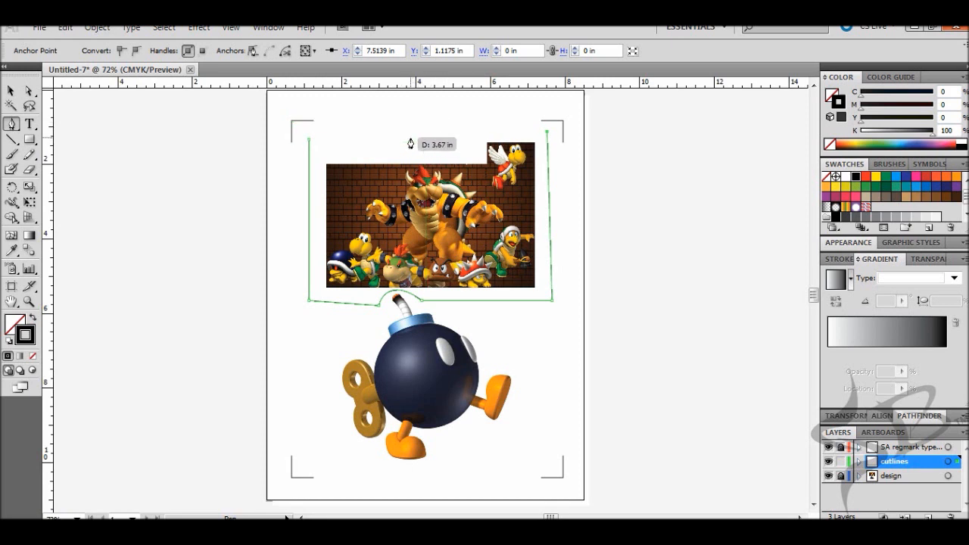
left_click(386, 124)
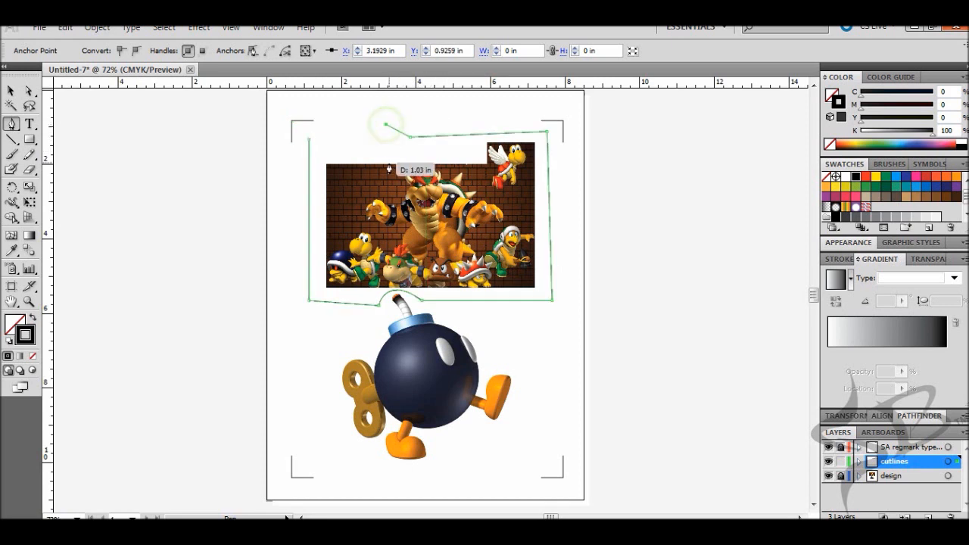
left_click(351, 132)
left_click(335, 154)
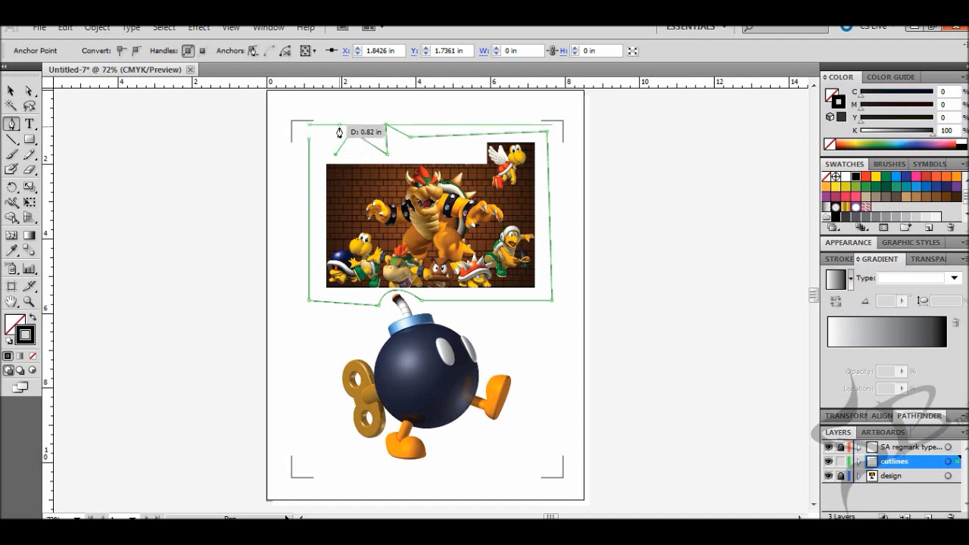
Add a curved segment after the zigzag, close the cut path at its starting point at about 6.5 by 4.9 in overall, and deselect it.
left_click_drag(338, 126, 374, 119)
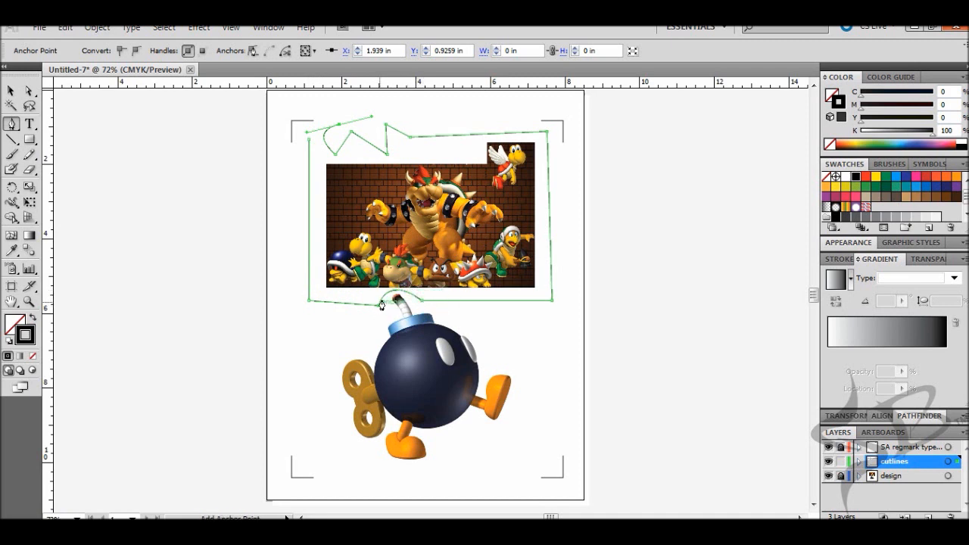
left_click(308, 143)
left_click_drag(307, 144, 371, 143)
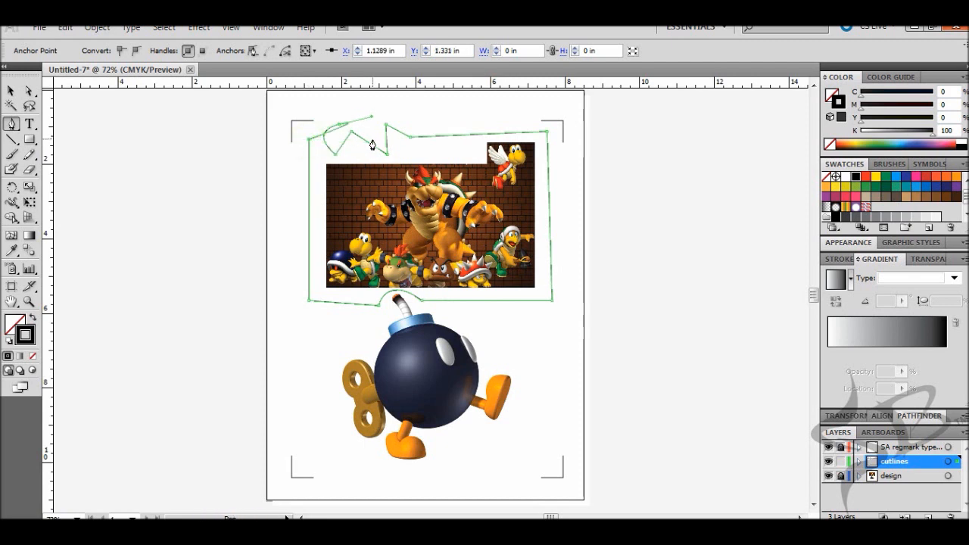
left_click(11, 91)
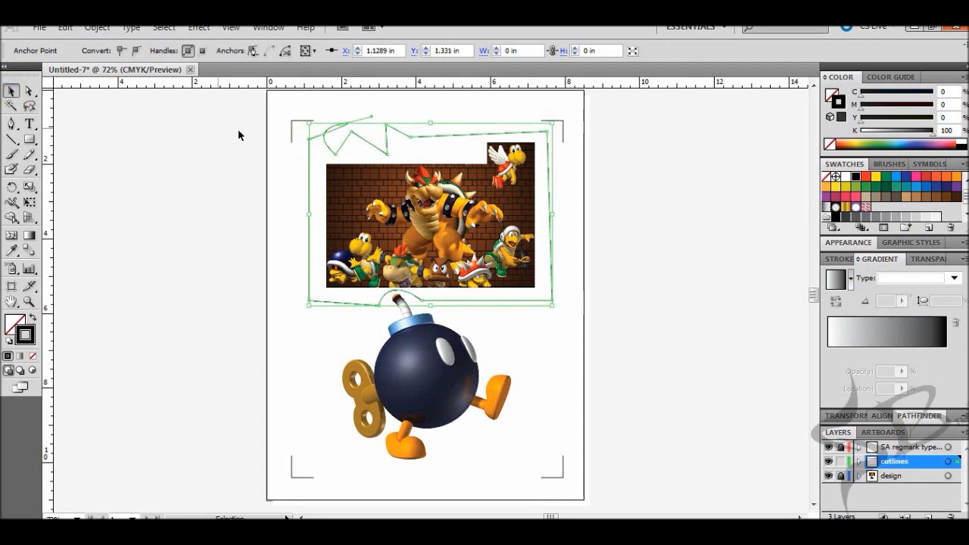
left_click(287, 162)
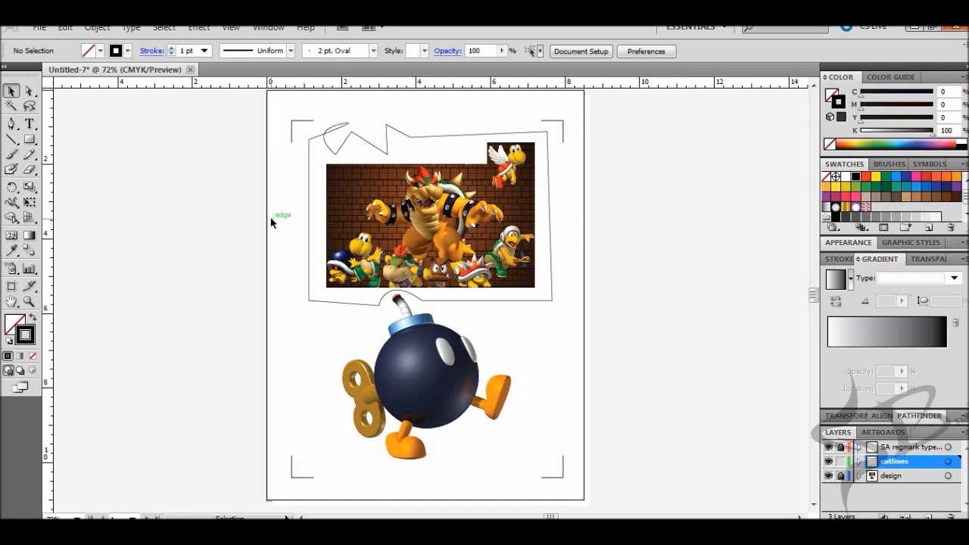
Set the closed cut path's stroke weight to 7 pt and examine its centreline up close beside the brick image.
left_click(309, 301)
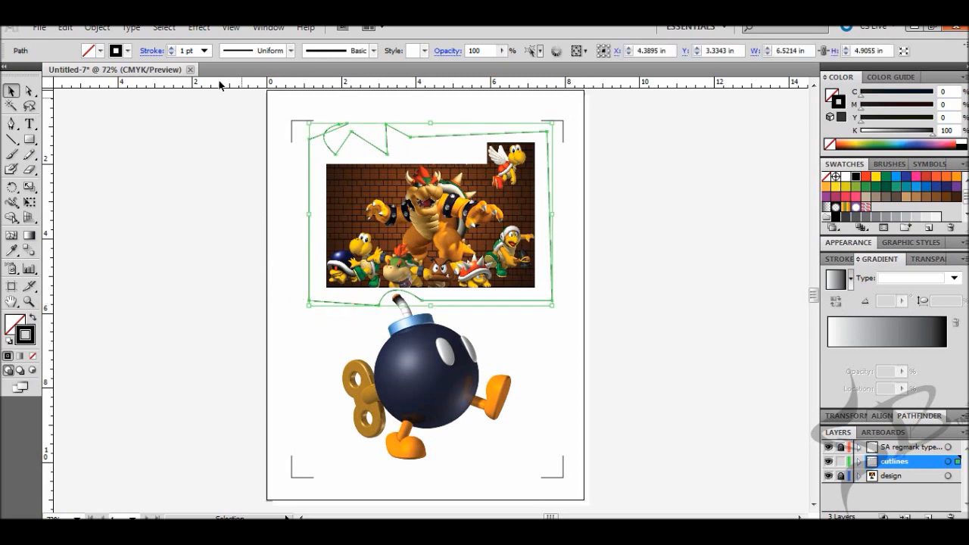
left_click(204, 51)
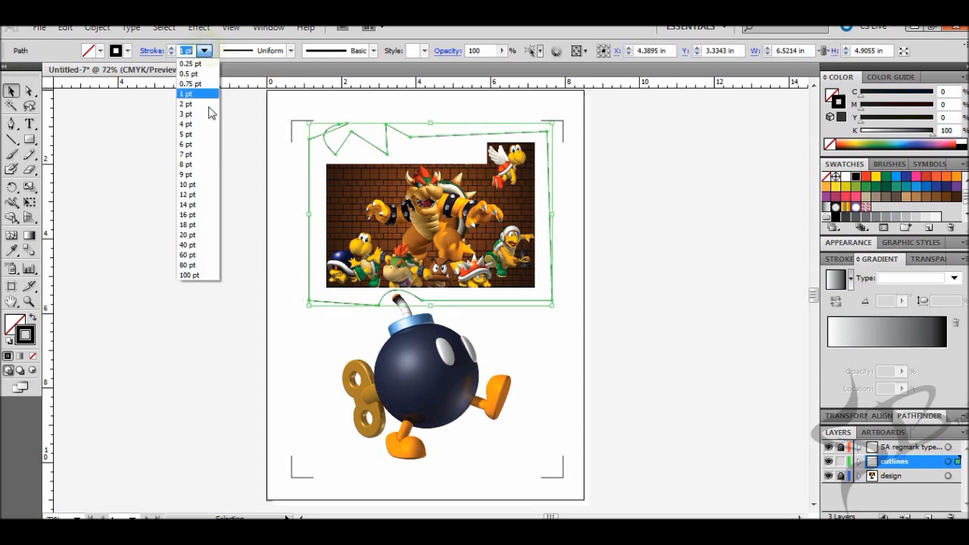
left_click(205, 156)
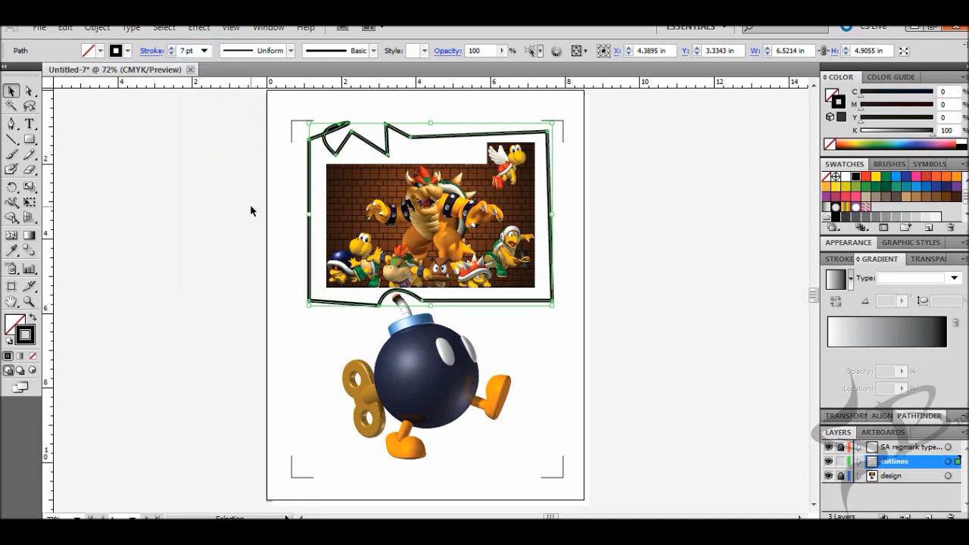
left_click(29, 301)
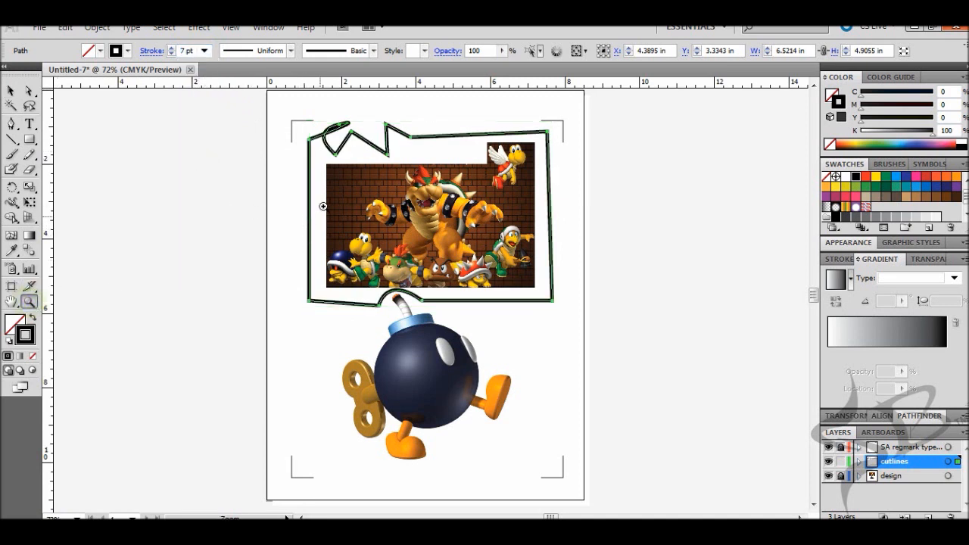
left_click_drag(277, 164, 346, 225)
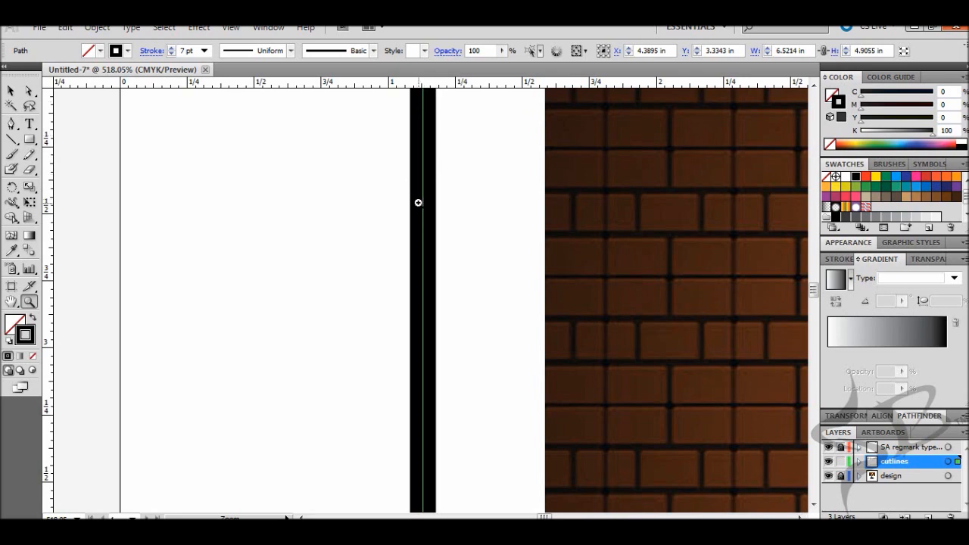
Set the cut path's stroke weight to 1 pt and deselect the path.
key("ctrl+minus")
key("ctrl+minus")
key("ctrl+minus")
key("ctrl+minus")
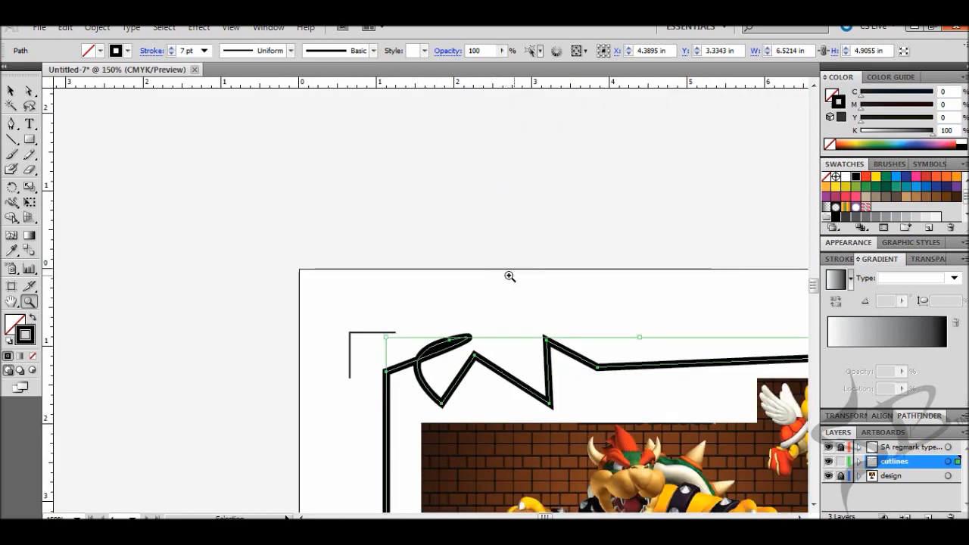
scroll(513, 279, "down", 5)
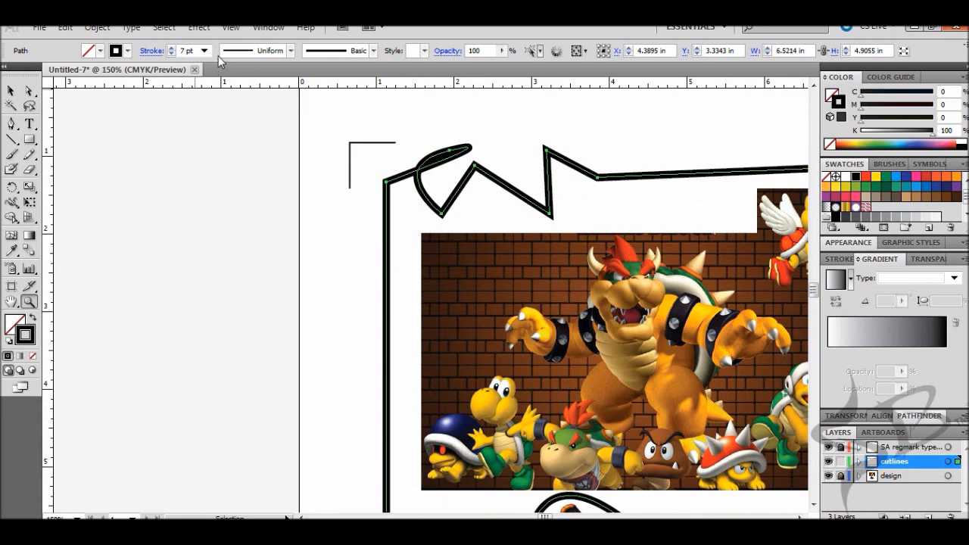
left_click(203, 51)
left_click(191, 94)
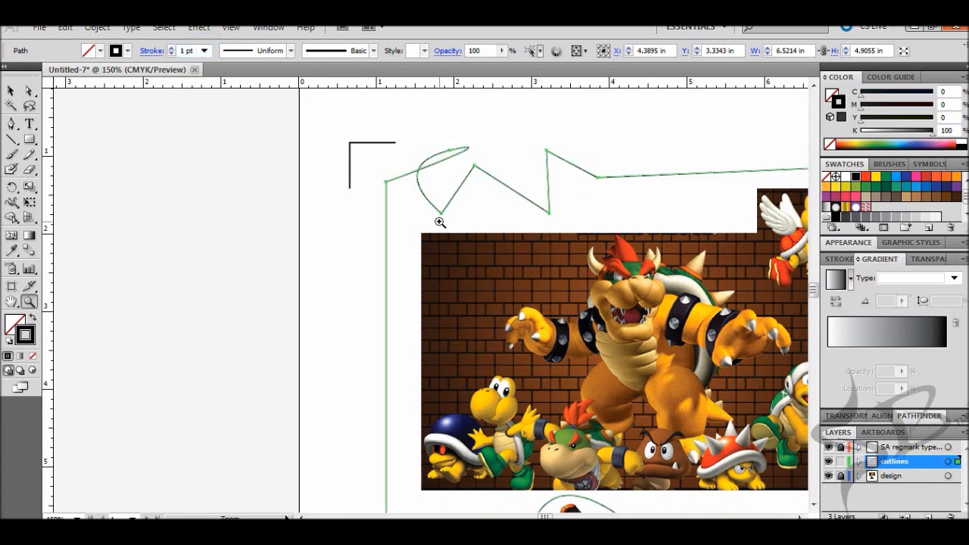
key("v")
left_click(352, 230)
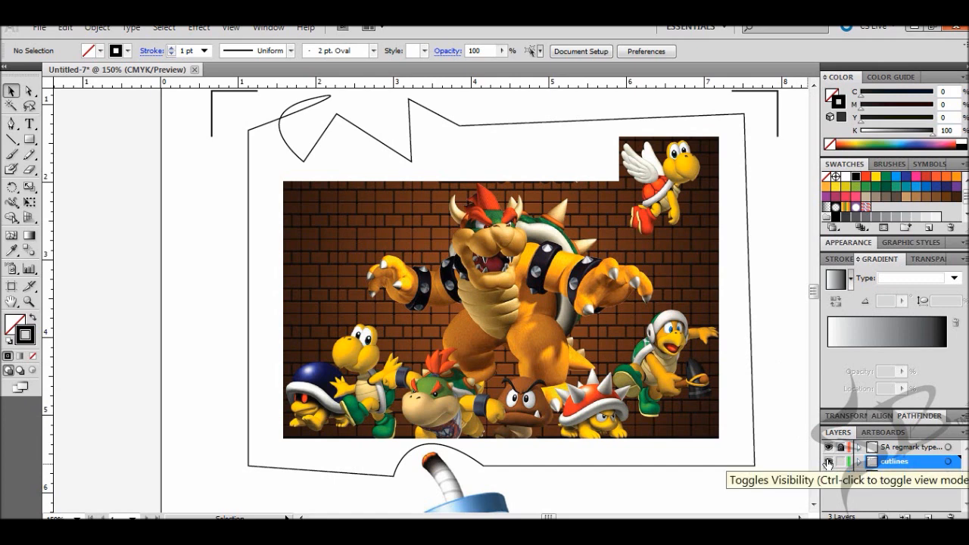
Hide the cutlines layer, leaving the registration marks and design layers shown for printing.
left_click(828, 462)
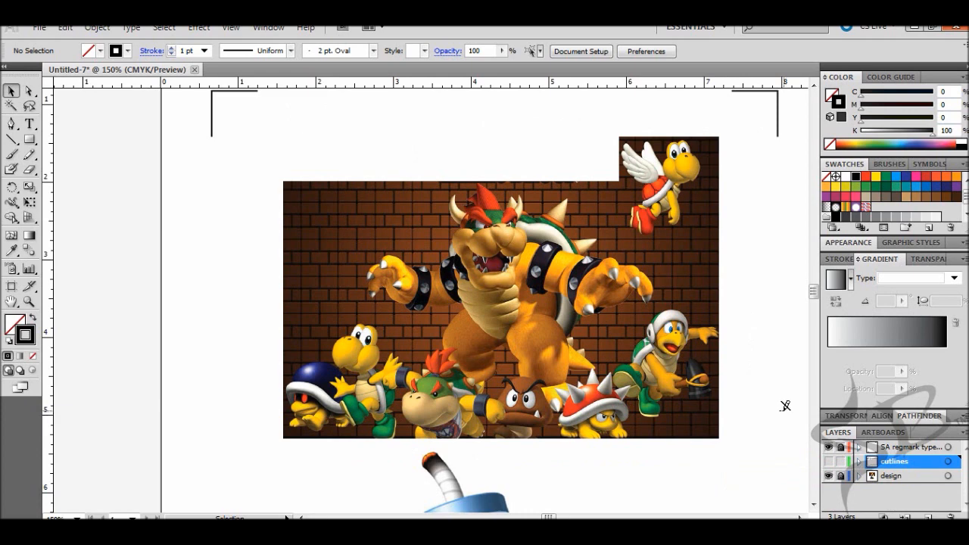
scroll(740, 349, "up", 1)
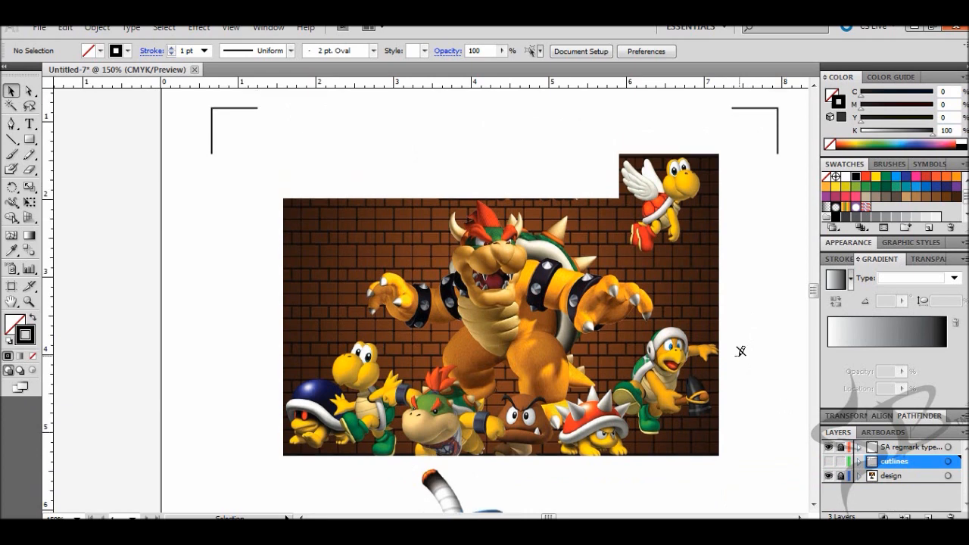
left_click(40, 30)
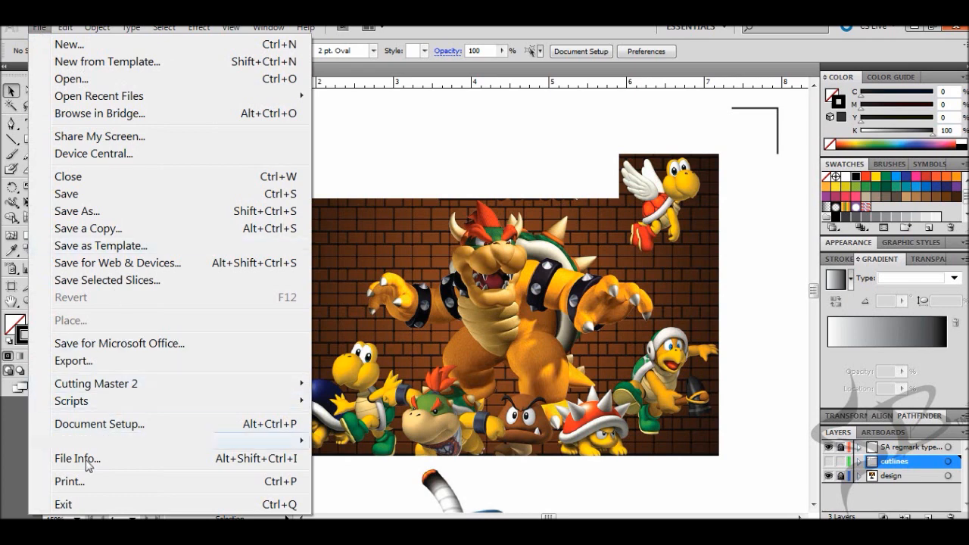
left_click(418, 171)
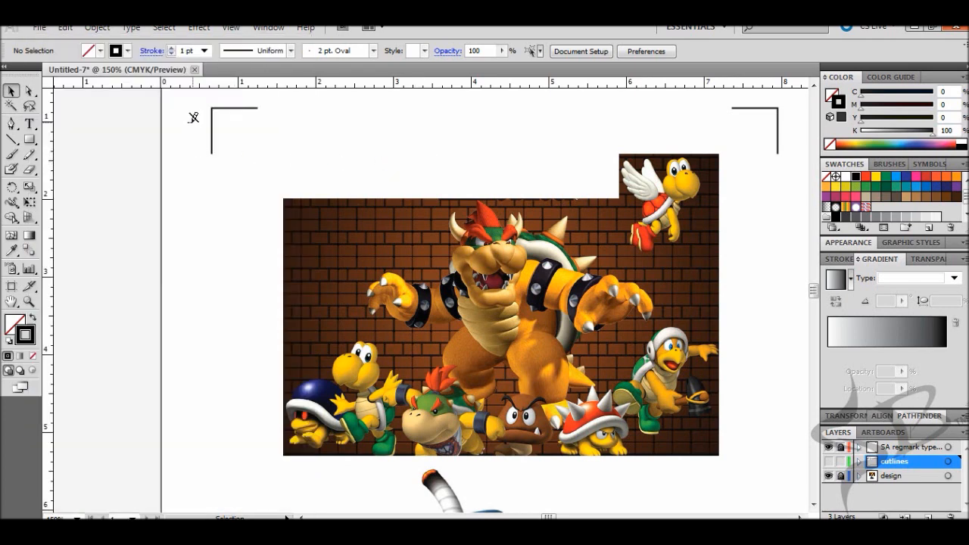